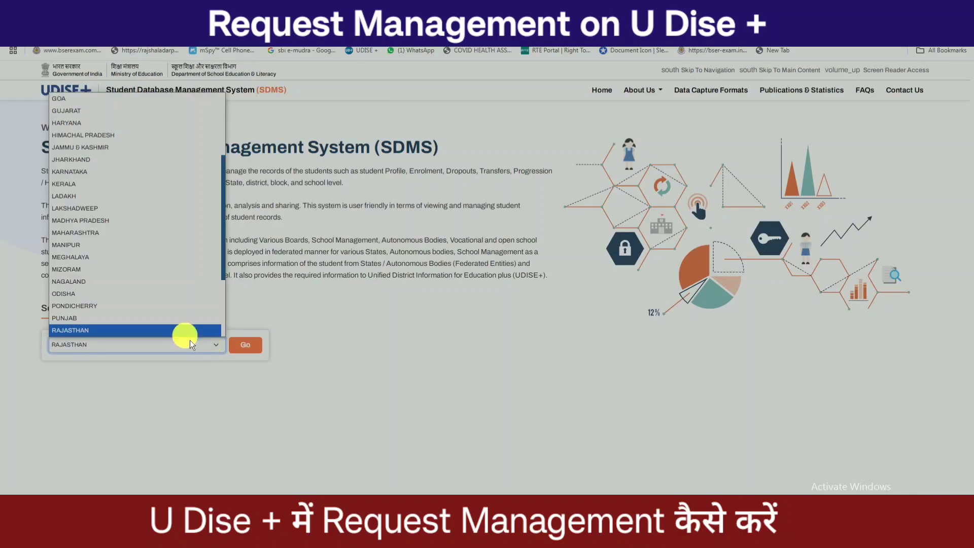
- Select RAJASTHAN as the login state and proceed to log in
click(185, 330)
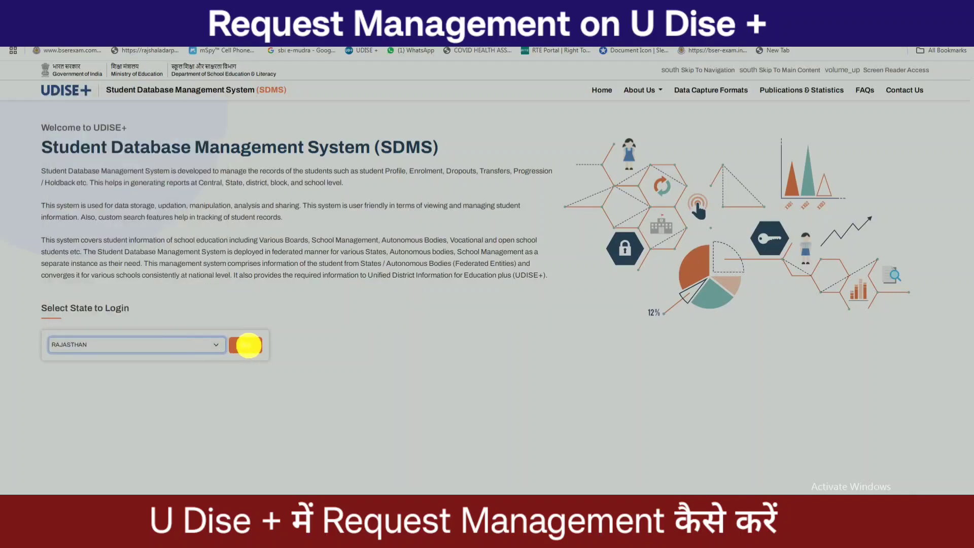
click(249, 345)
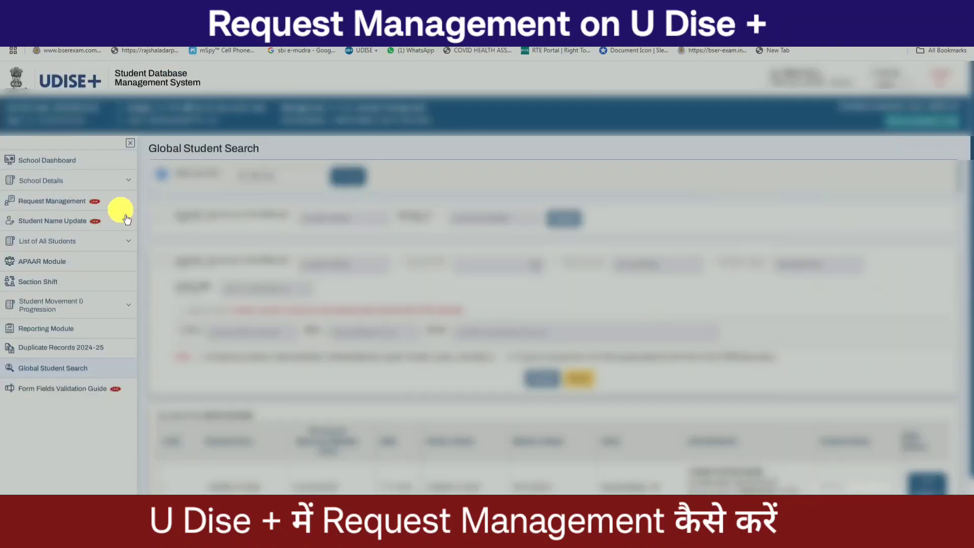
- Open School Dashboard and scroll through the 2024-25 grade-wise table showing 1589 enrolments
click(61, 167)
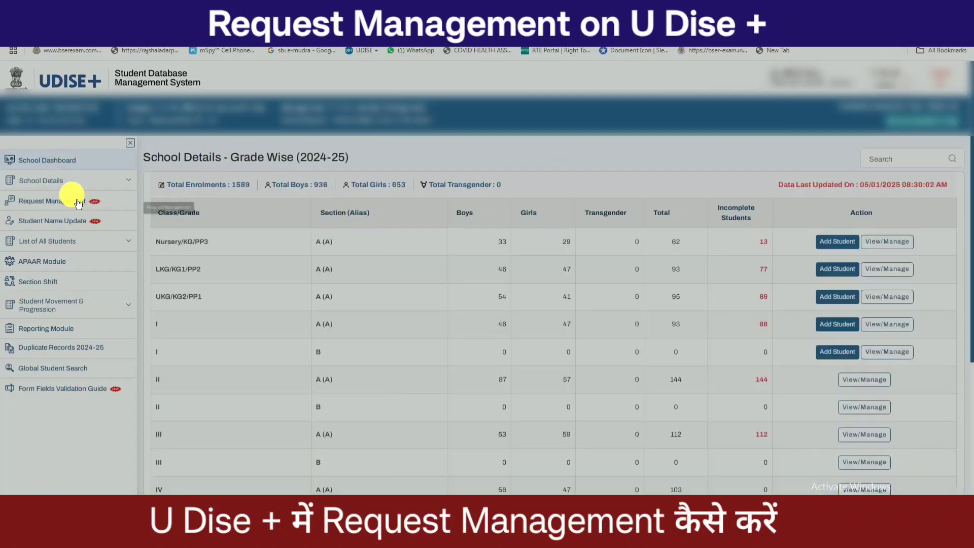
scroll(452, 403, down, 5)
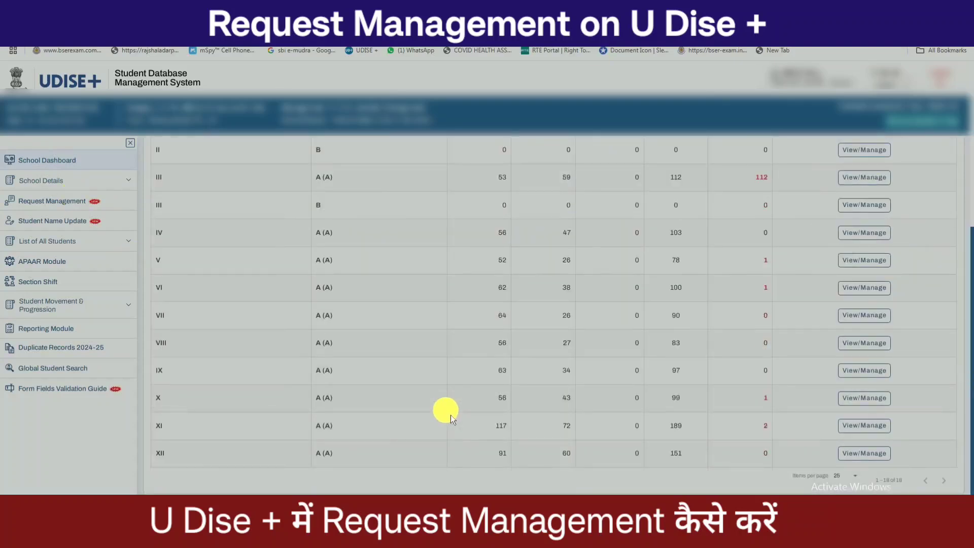
scroll(449, 414, up, 5)
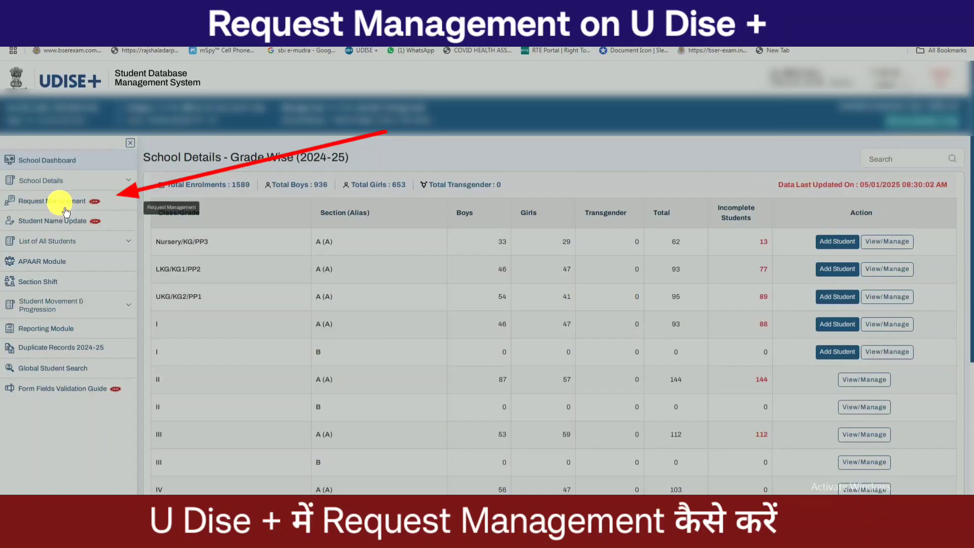
- Look at Generate Request(s) and its DOB field, then return to the Request Management overview
click(66, 203)
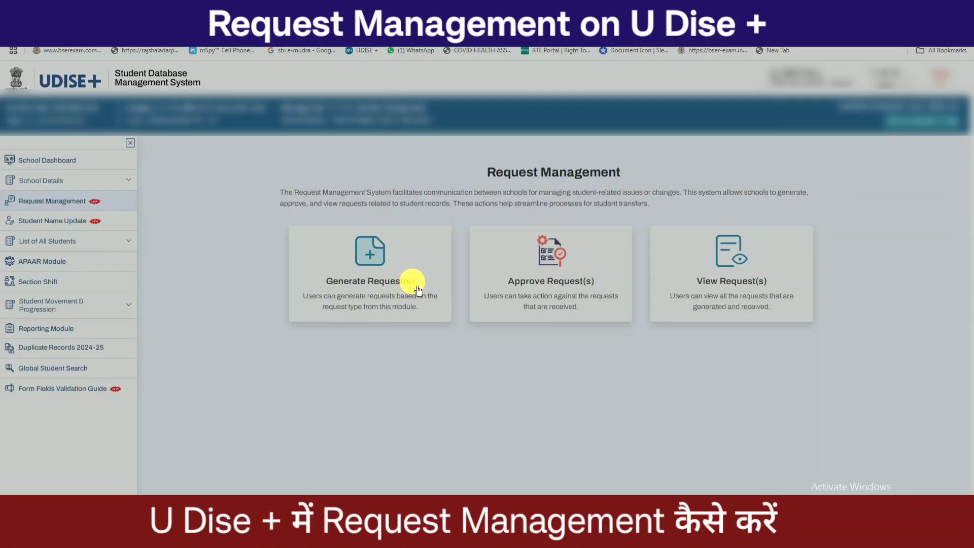
click(387, 288)
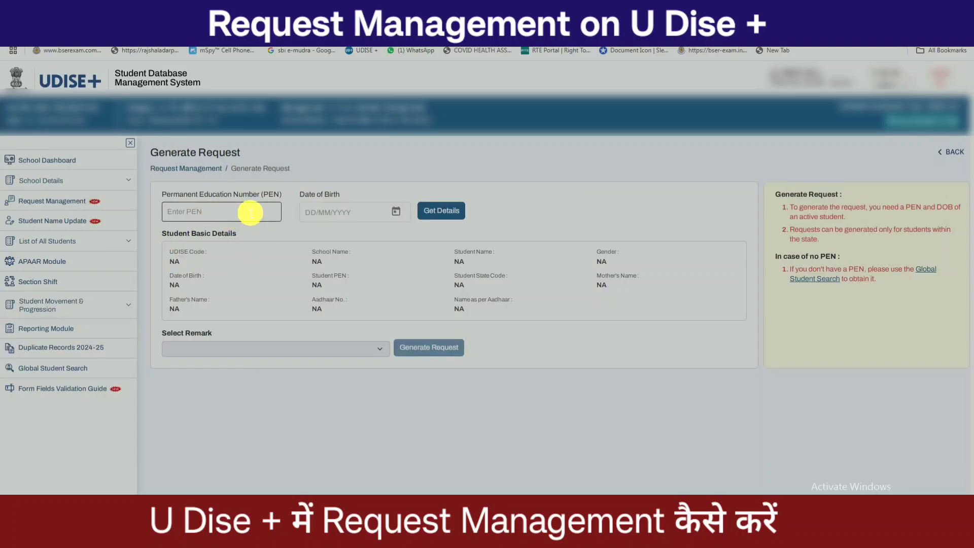
click(364, 215)
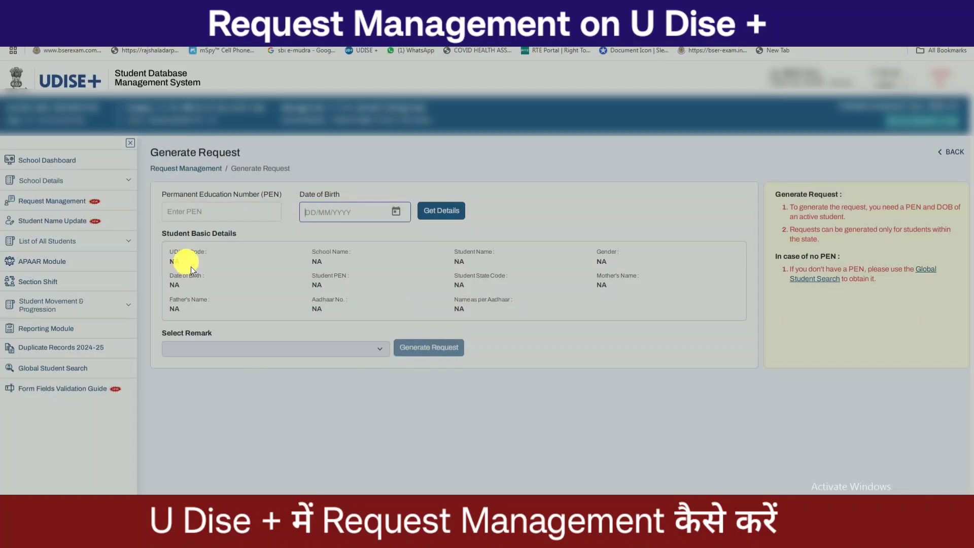
click(89, 209)
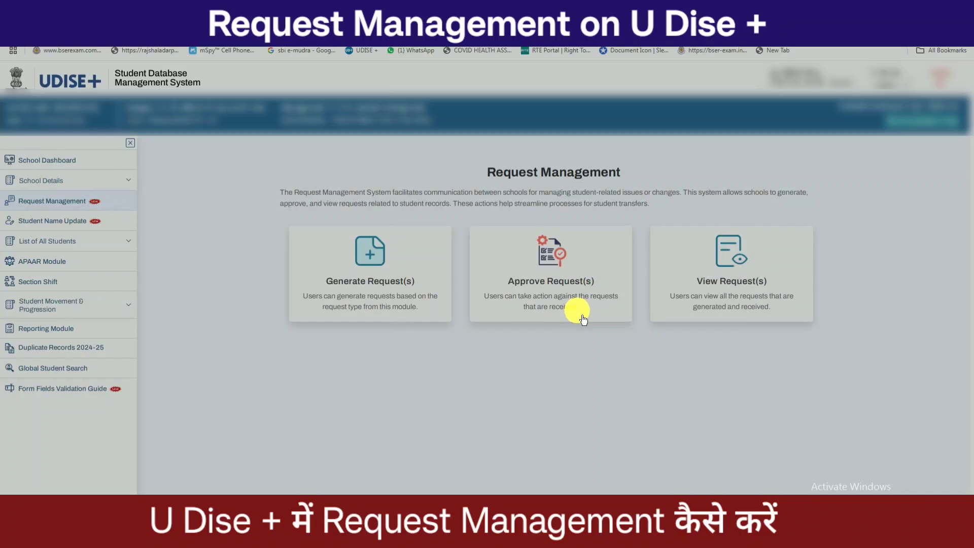
click(552, 259)
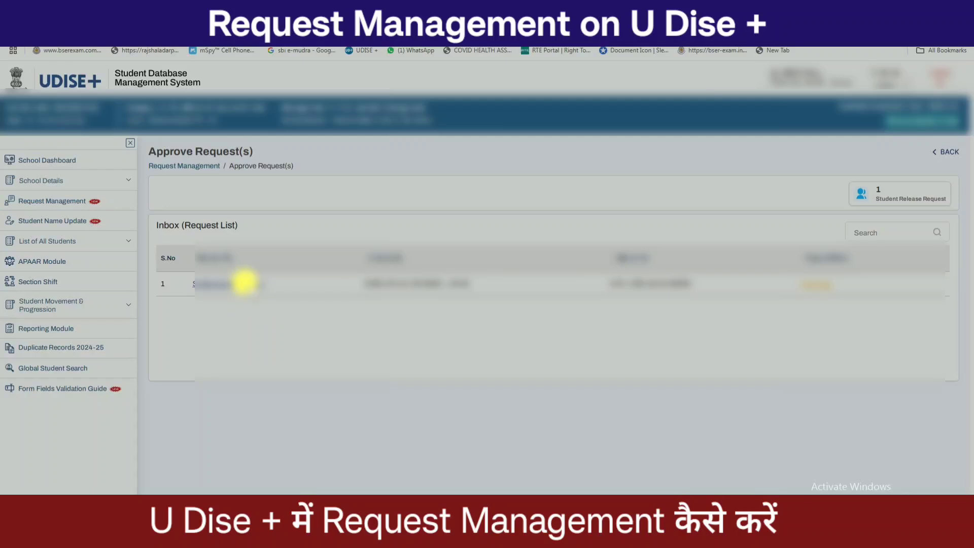
click(249, 284)
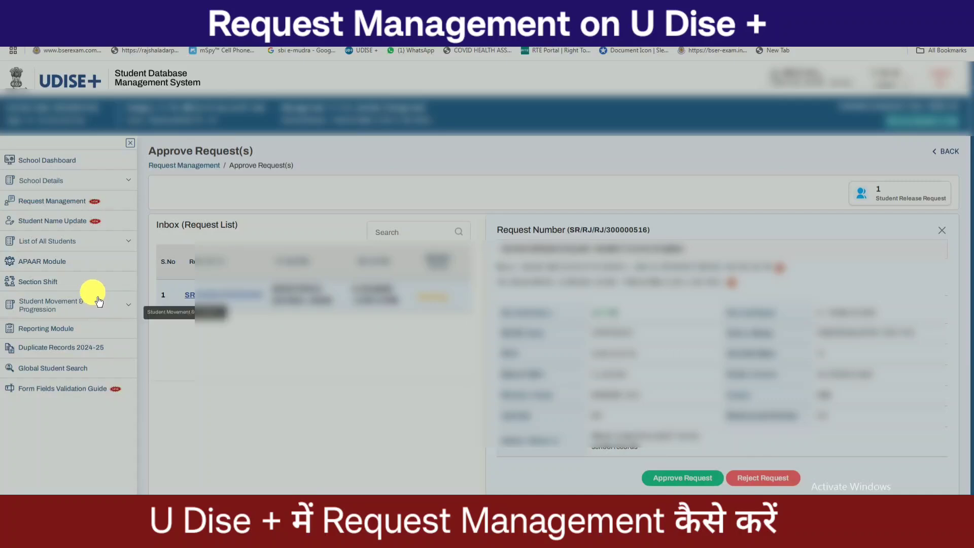
click(89, 206)
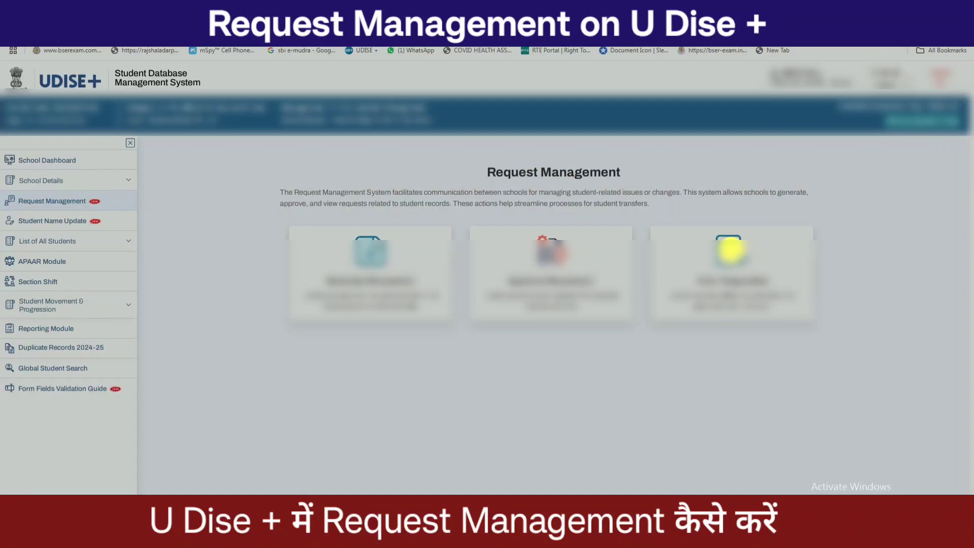
- Open View Request(s), show the second request's details and highlight its first values
click(731, 249)
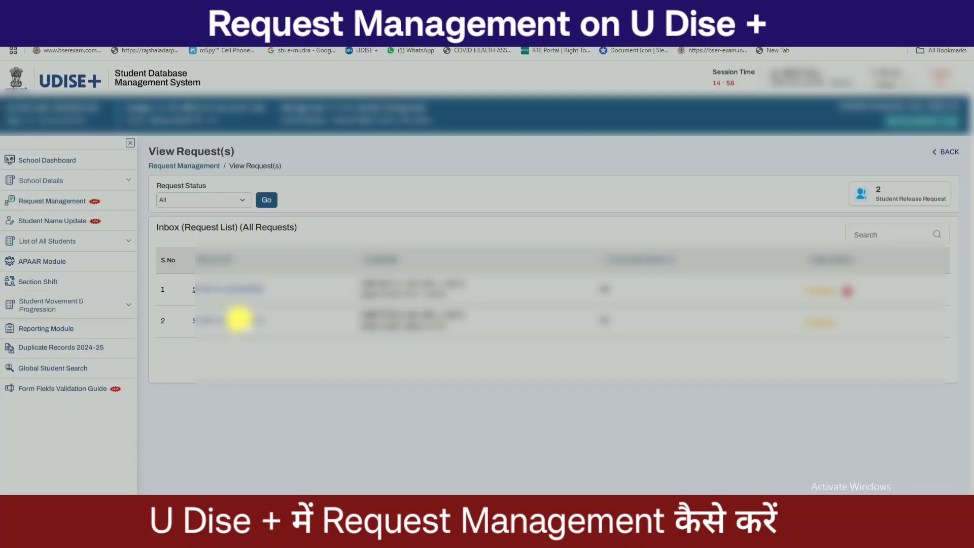
click(238, 318)
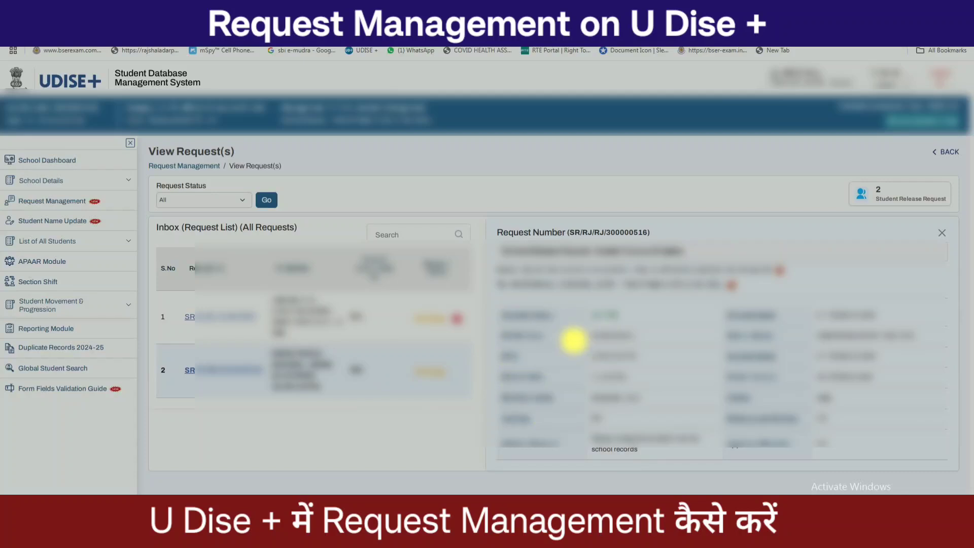
drag(812, 337, 934, 340)
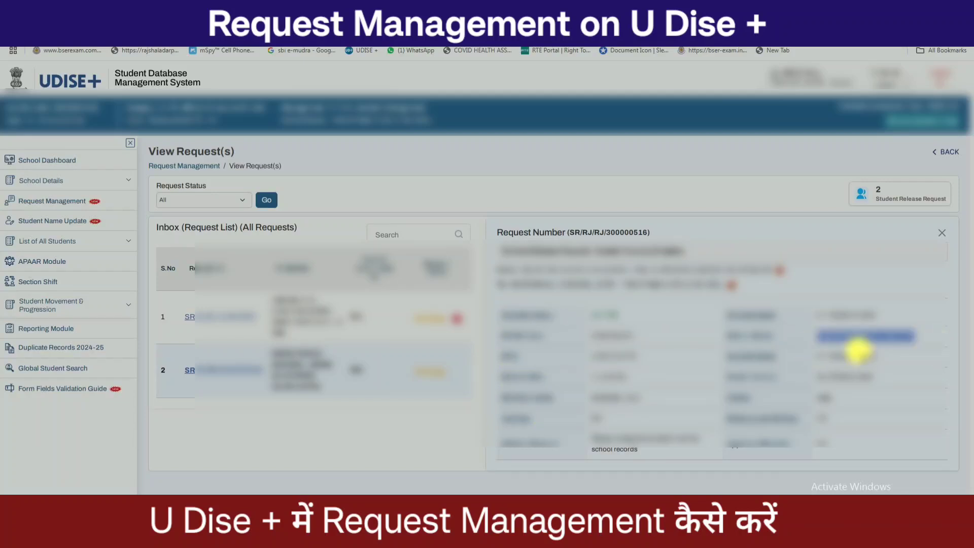
drag(594, 362, 670, 358)
drag(814, 358, 879, 360)
click(657, 376)
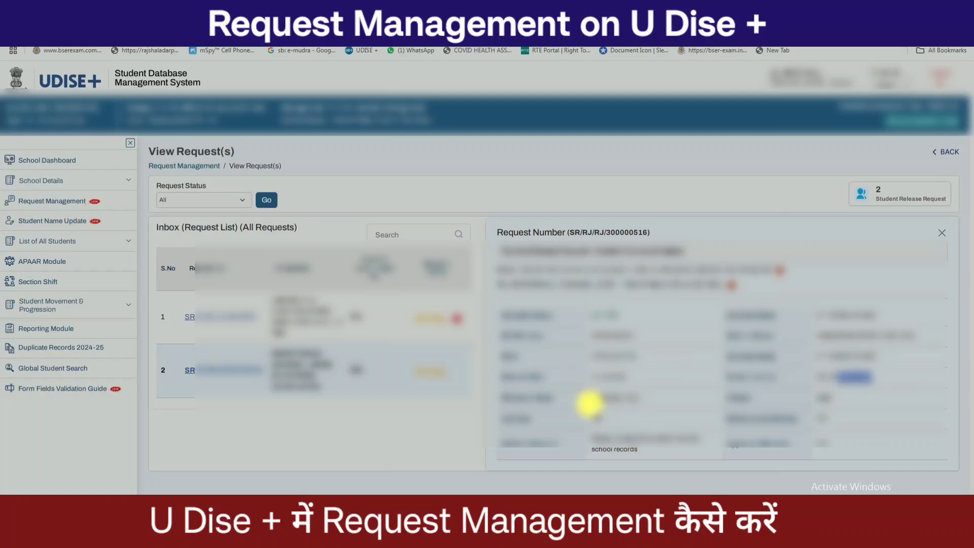
- Highlight further details of the second request, including the school-records remark, then go to Global Student Search
drag(589, 398, 640, 398)
click(591, 429)
double_click(821, 418)
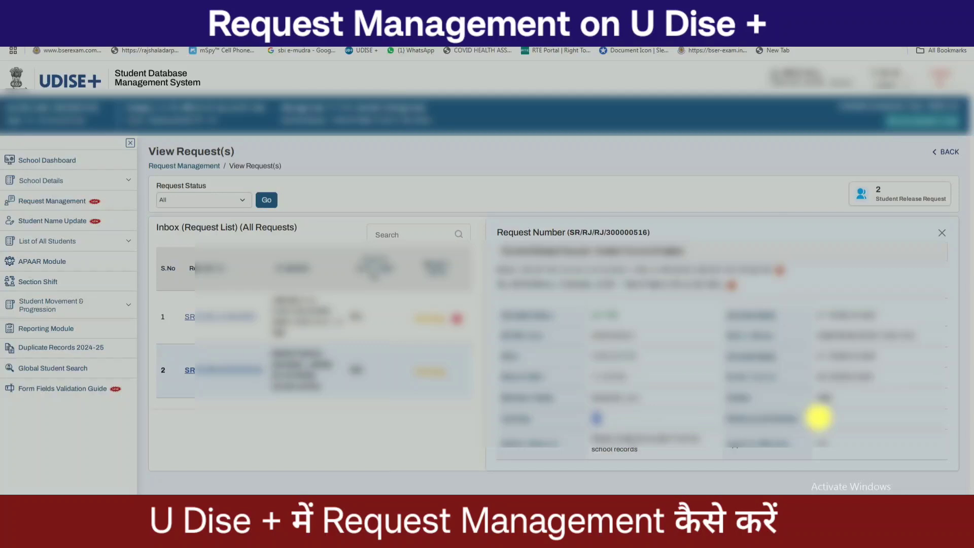
drag(572, 444, 880, 466)
double_click(862, 459)
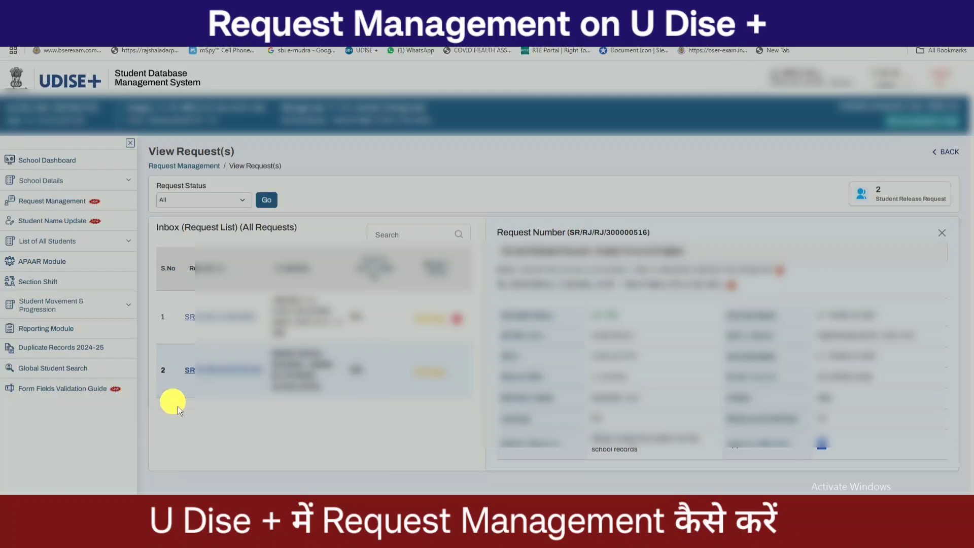
click(76, 369)
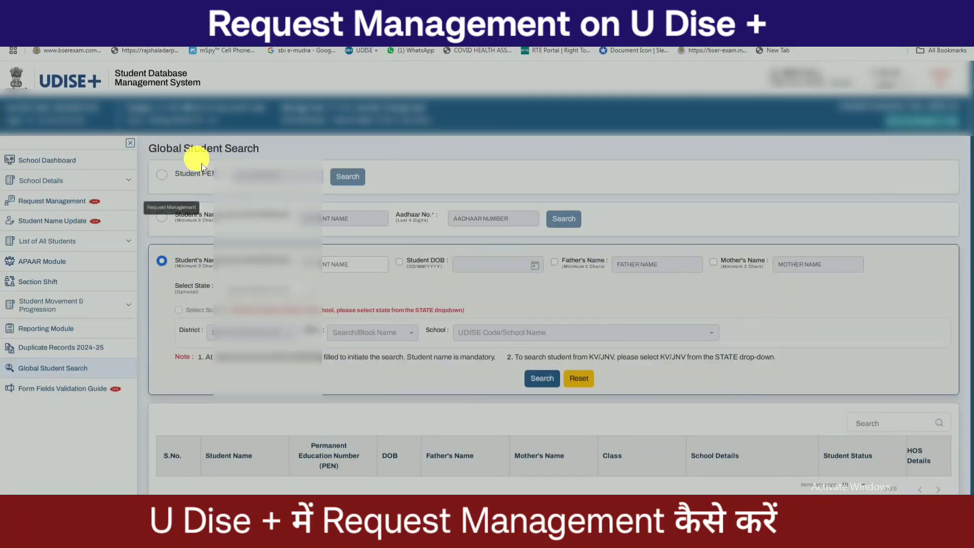
- Search for the student by Student PEN, review the result row, and return to Request Management
click(254, 176)
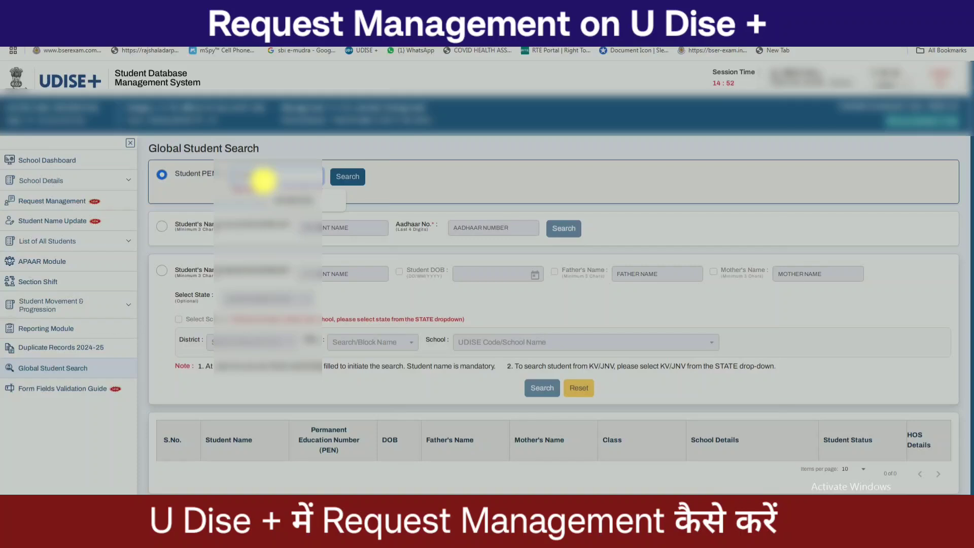
click(348, 177)
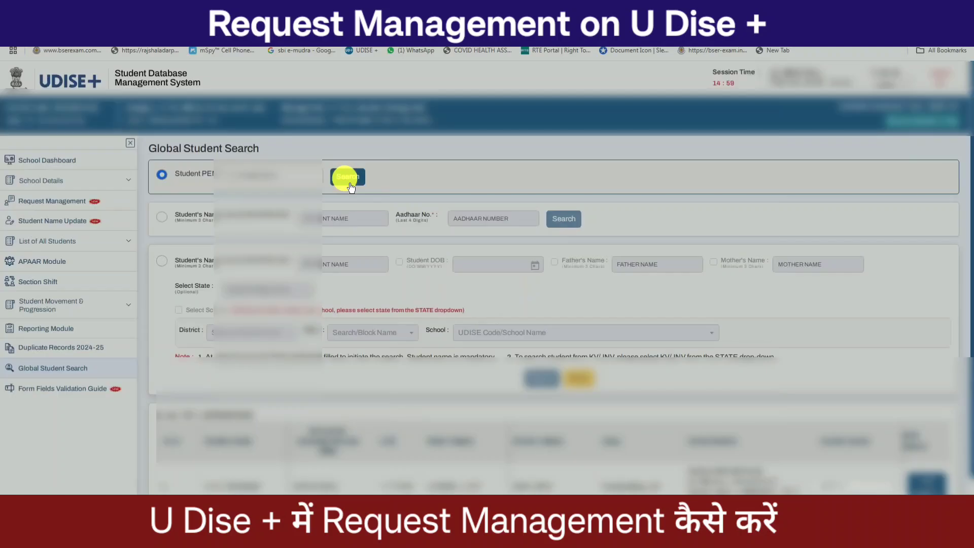
scroll(642, 432, down, 1)
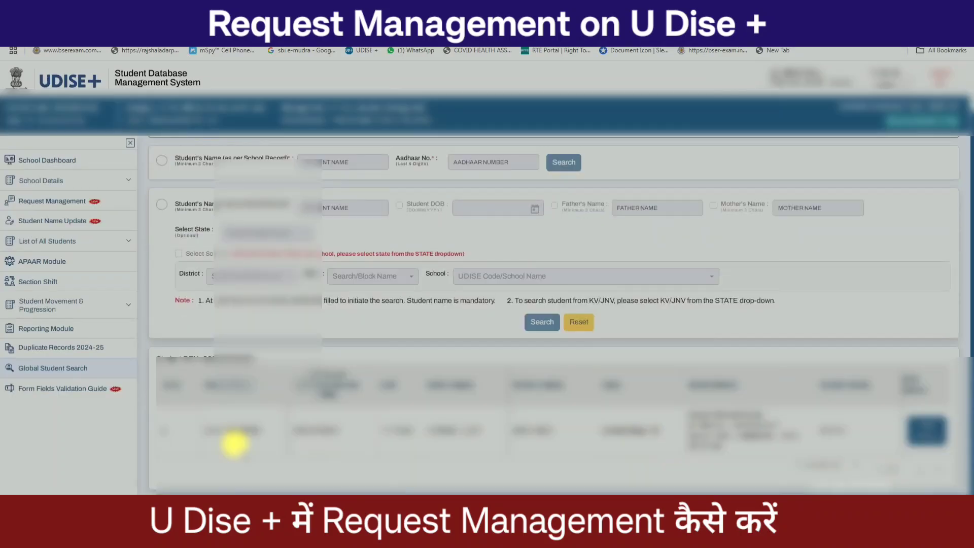
drag(199, 440, 769, 461)
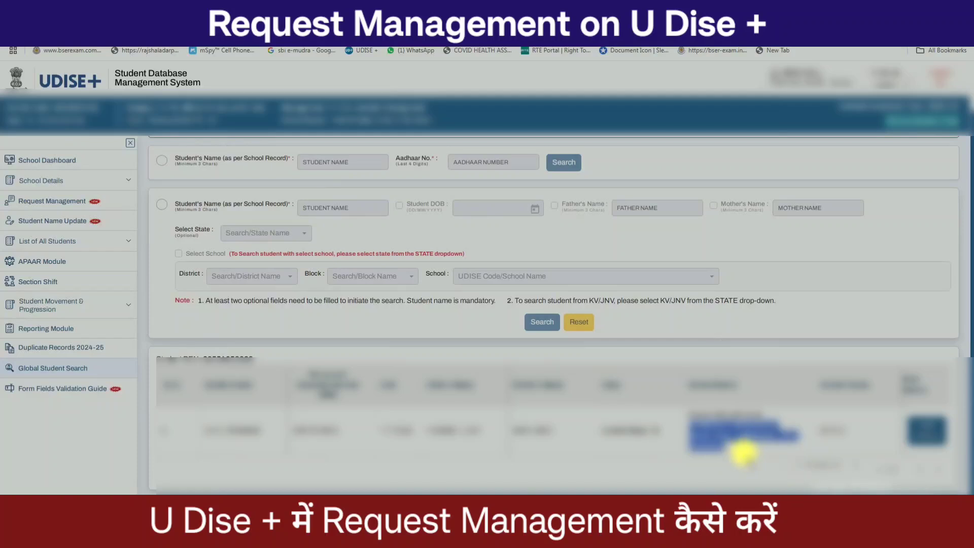
click(743, 452)
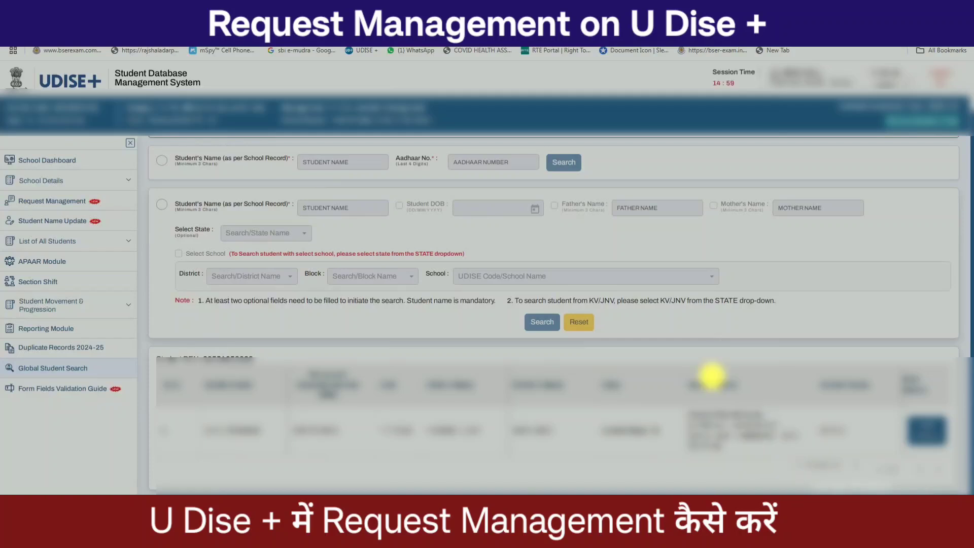
drag(285, 435, 366, 433)
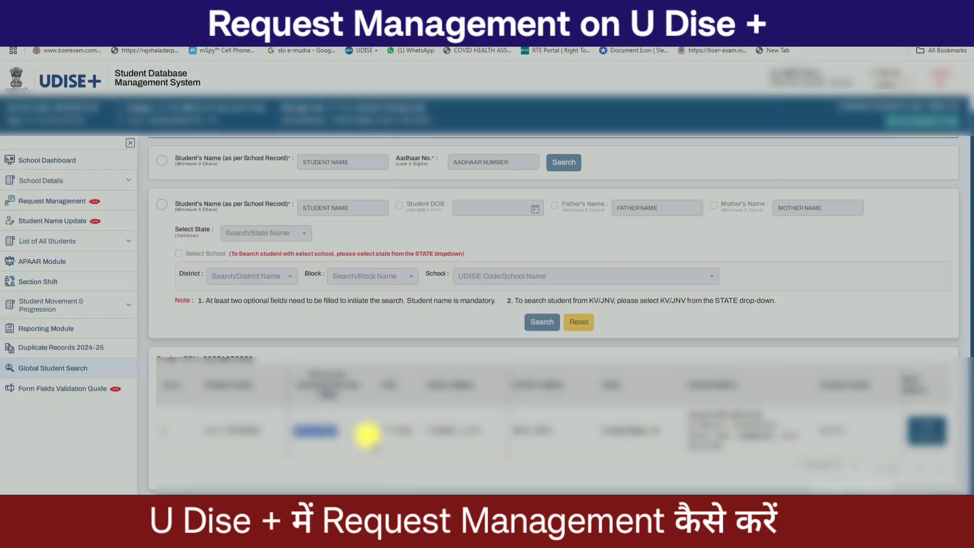
click(69, 201)
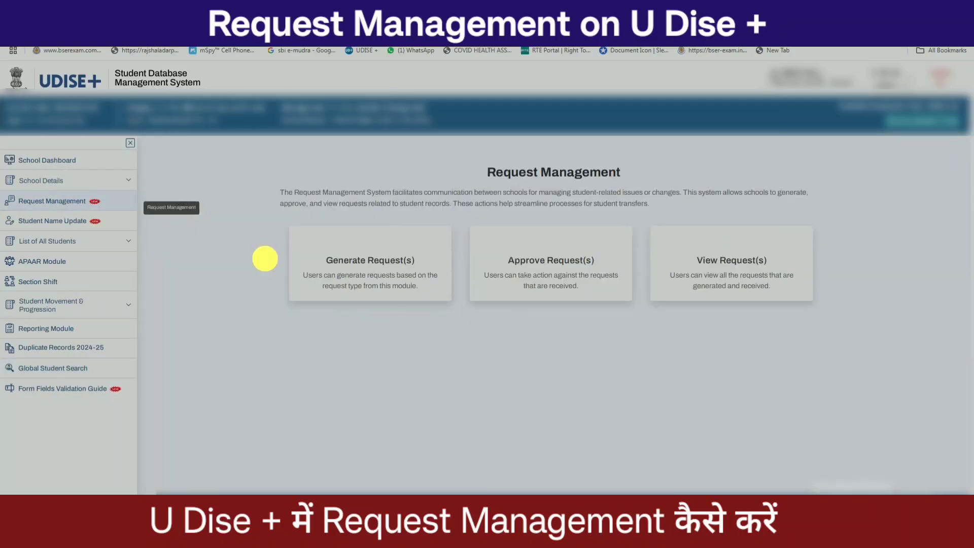
click(374, 264)
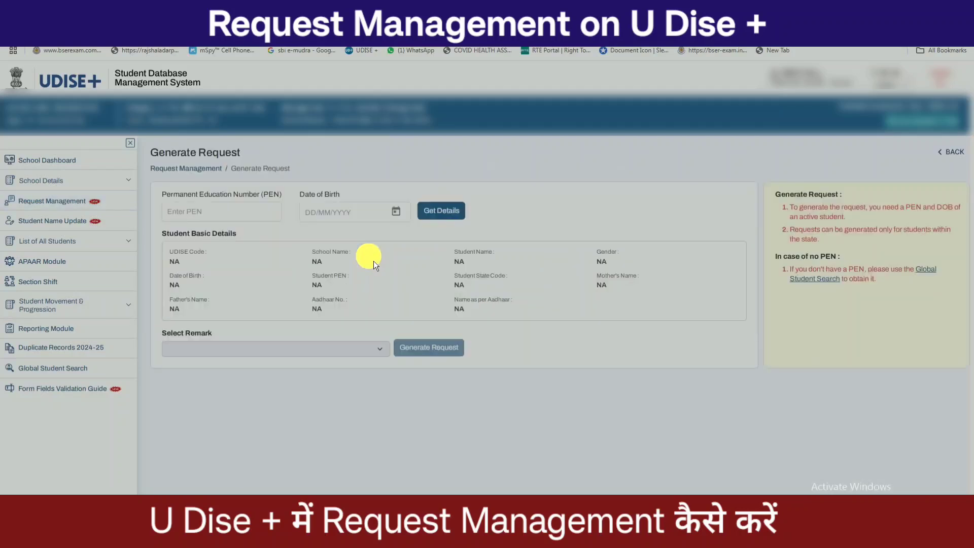
click(271, 216)
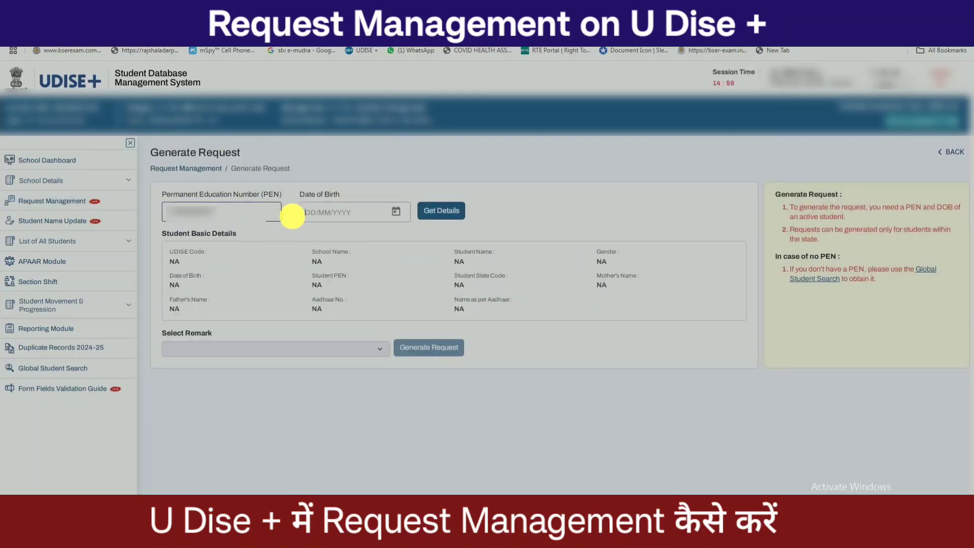
click(375, 219)
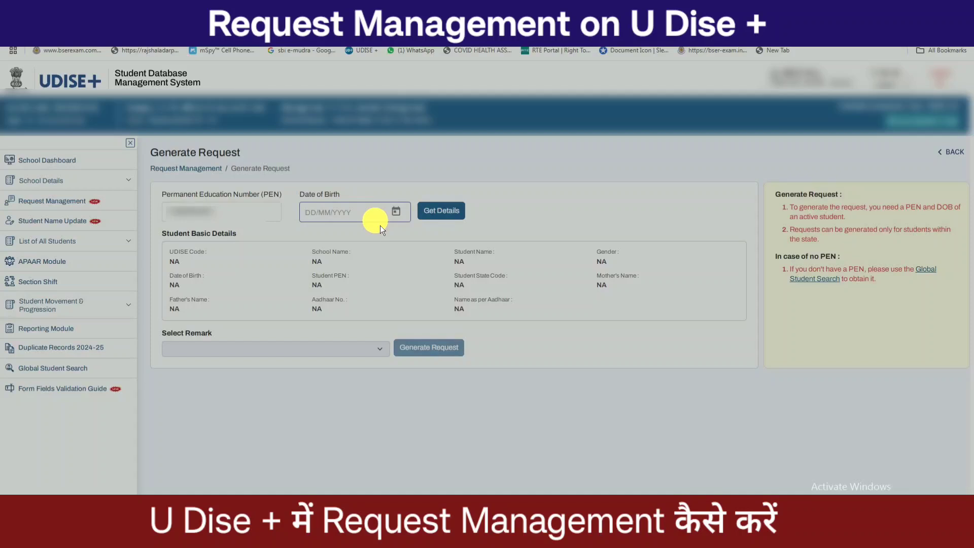
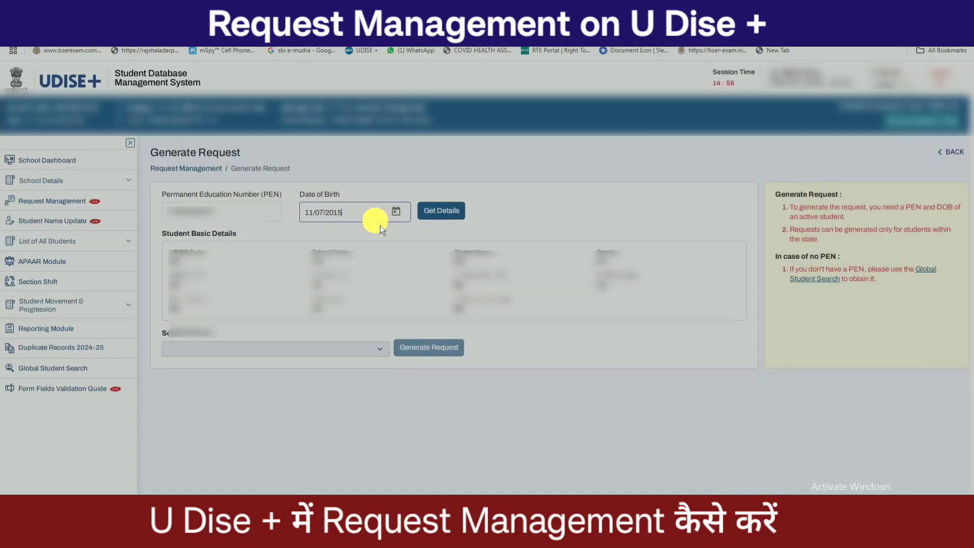
click(440, 211)
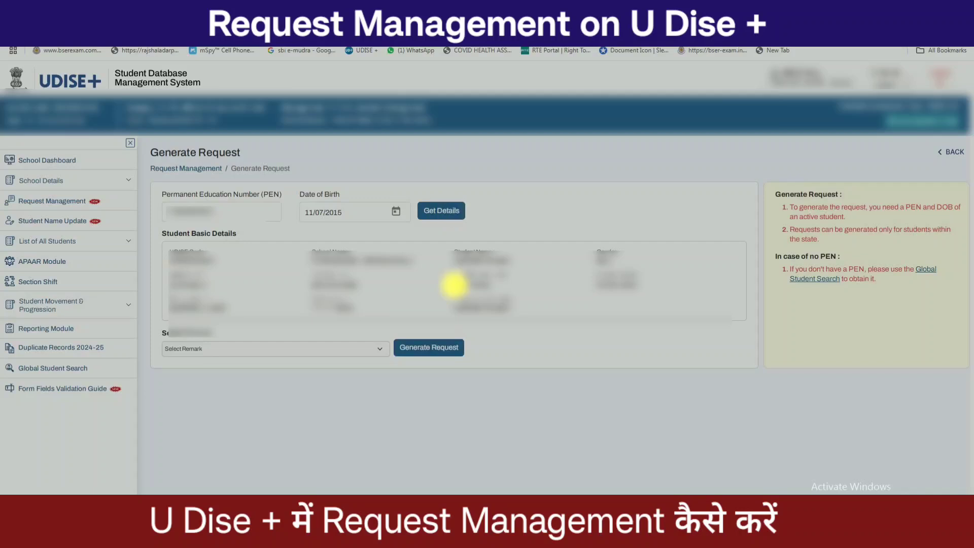
- Highlight the fetched UDISE Code, Student Name, DOB, State Code, Father's Name and Aadhaar name
drag(163, 260, 302, 257)
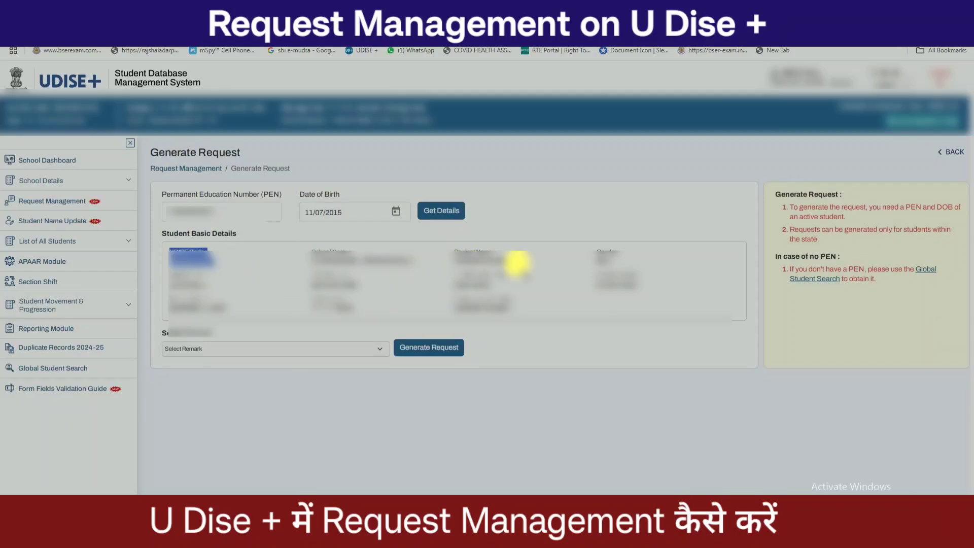
triple_click(514, 262)
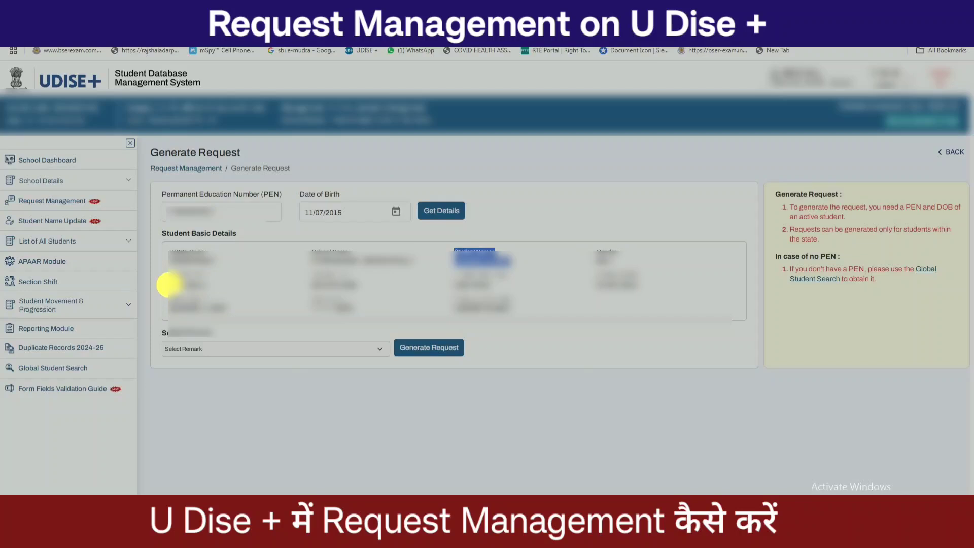
drag(169, 283, 214, 288)
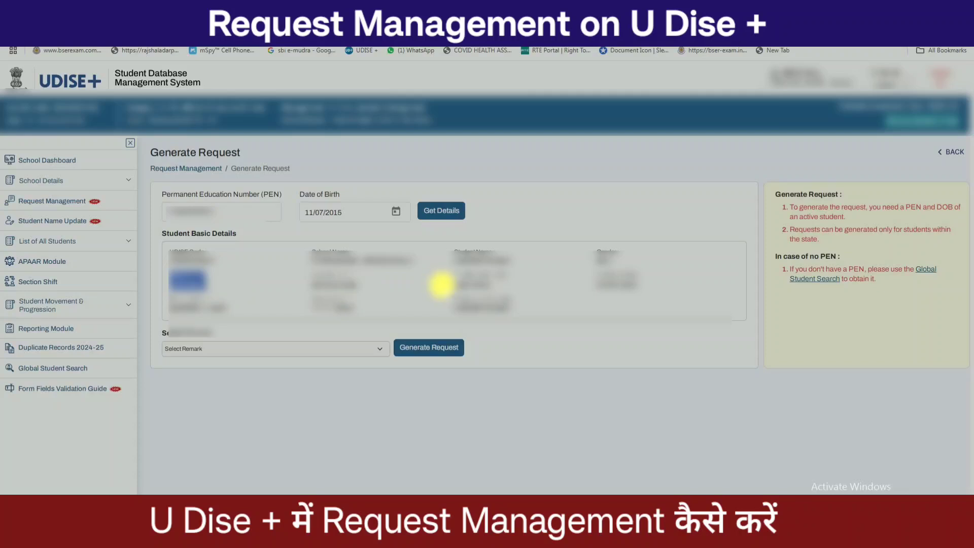
double_click(465, 284)
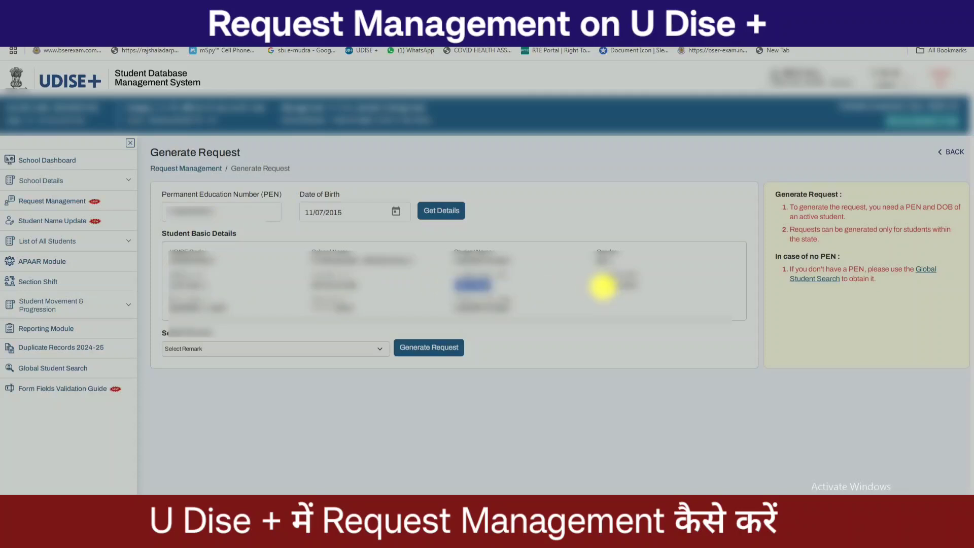
drag(170, 300, 251, 304)
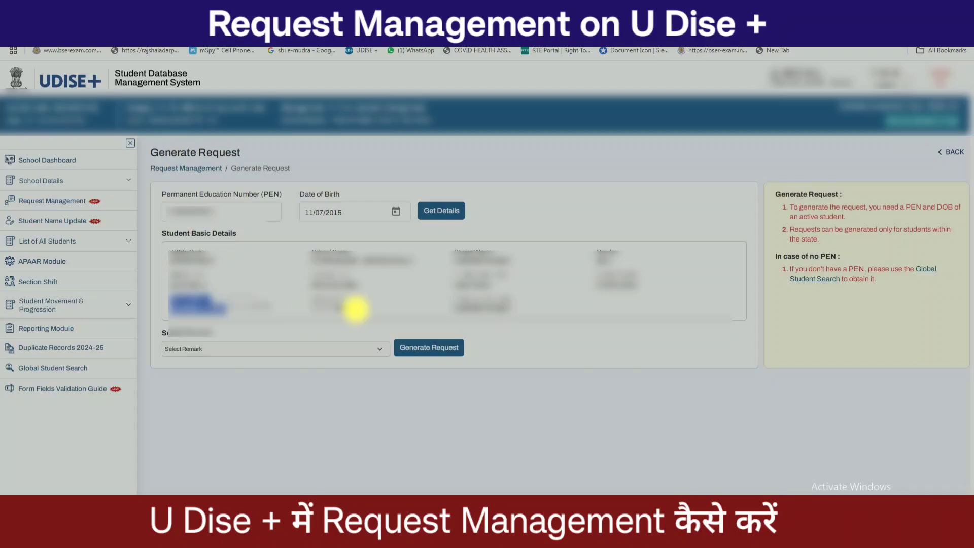
drag(450, 308, 554, 320)
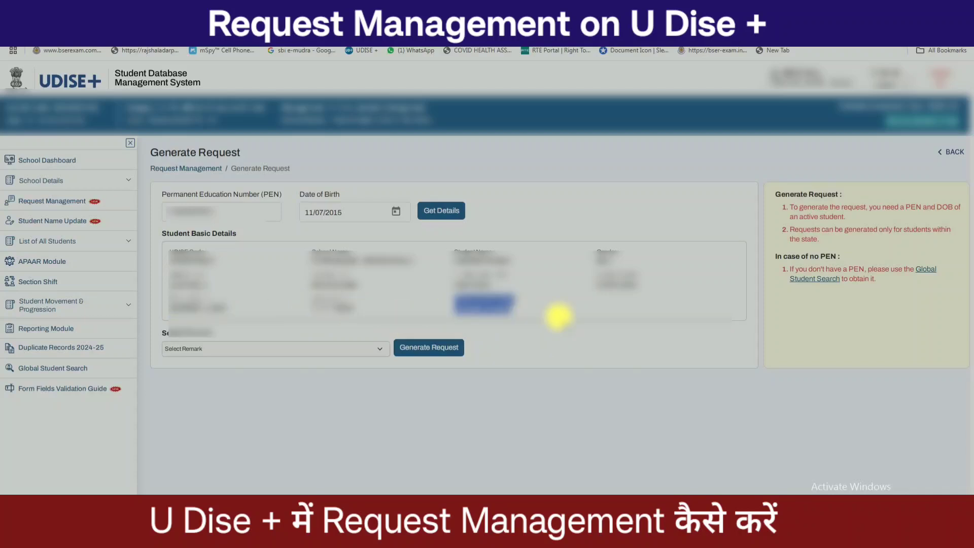
- Generate the request with remark 'Please release the student from the school records'
click(388, 355)
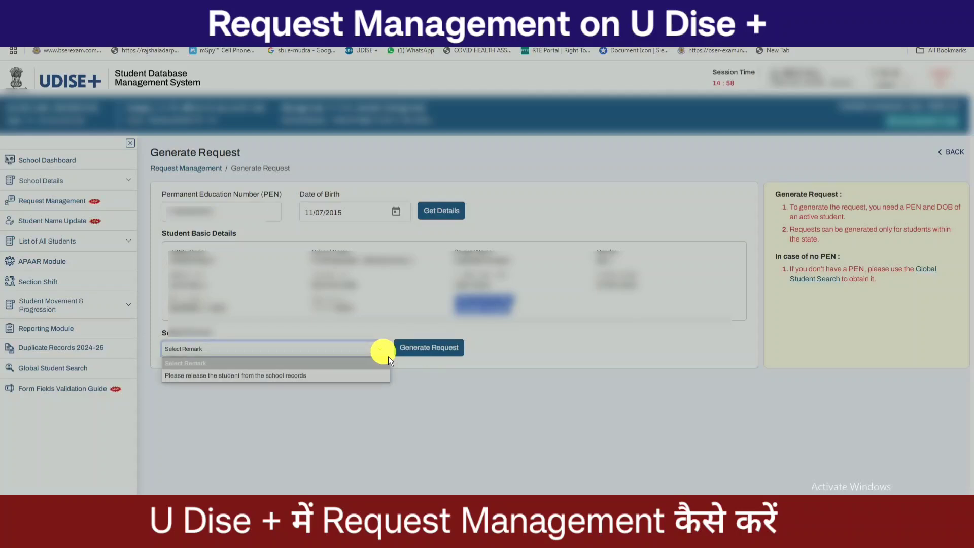
click(363, 378)
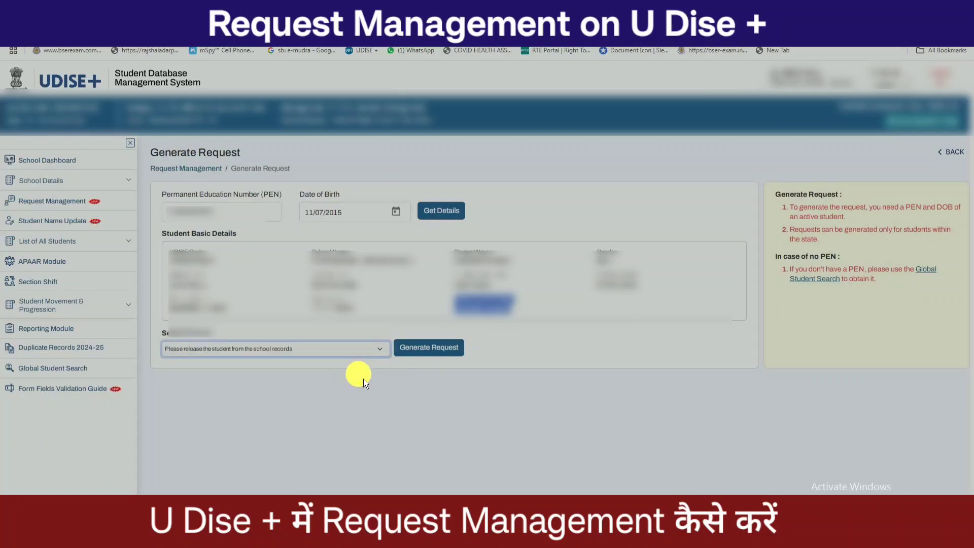
click(435, 347)
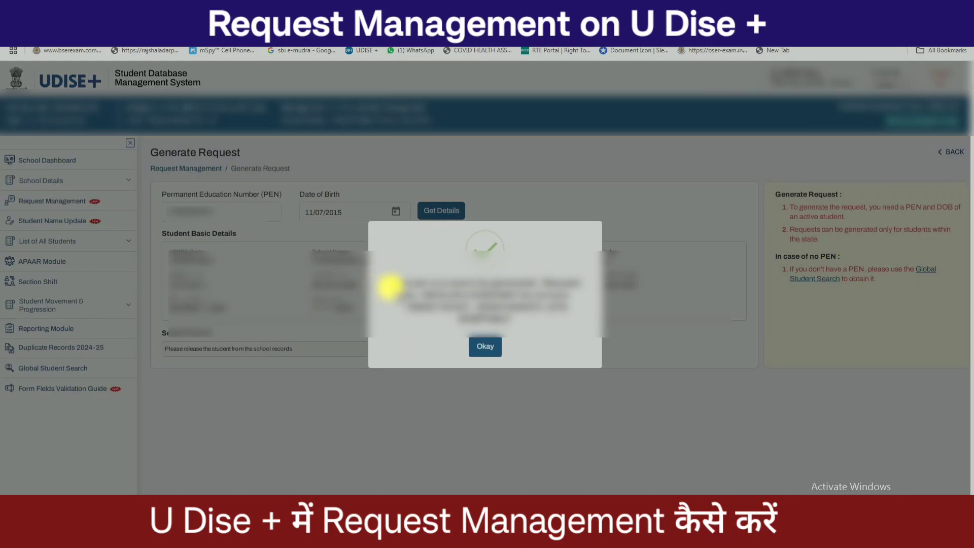
drag(387, 283, 515, 376)
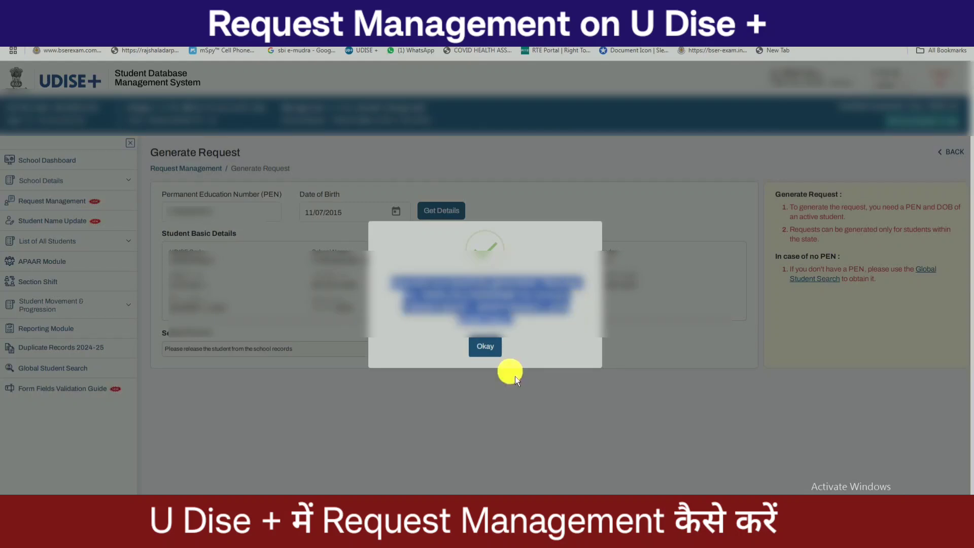
- Dismiss the success dialog with Okay and go back to Request Management
click(492, 353)
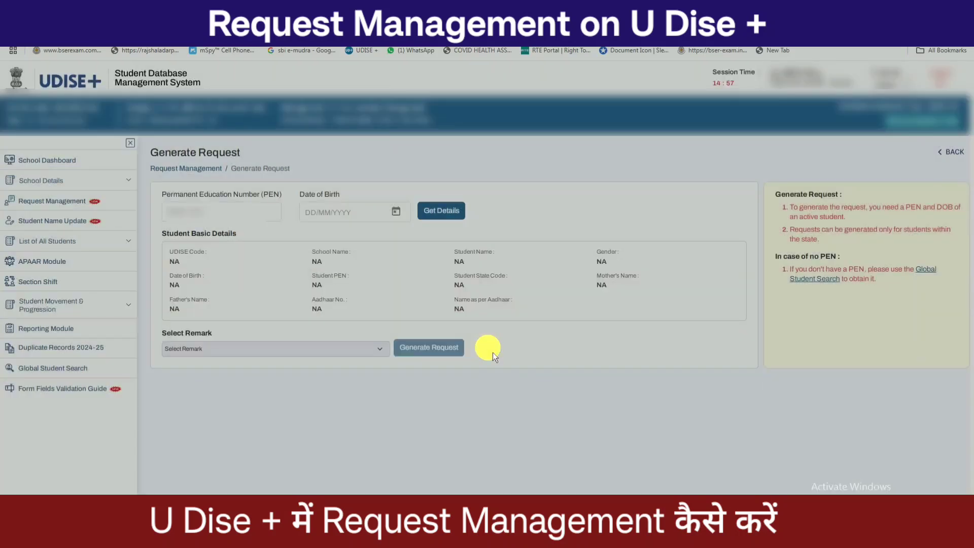
click(83, 208)
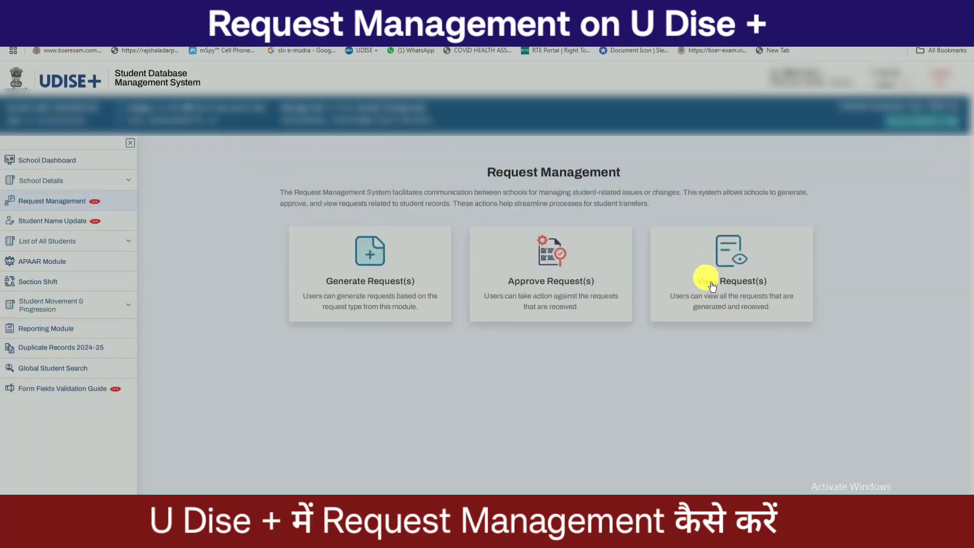
- Open View Request(s), show the first request's details and highlight several student values
click(737, 262)
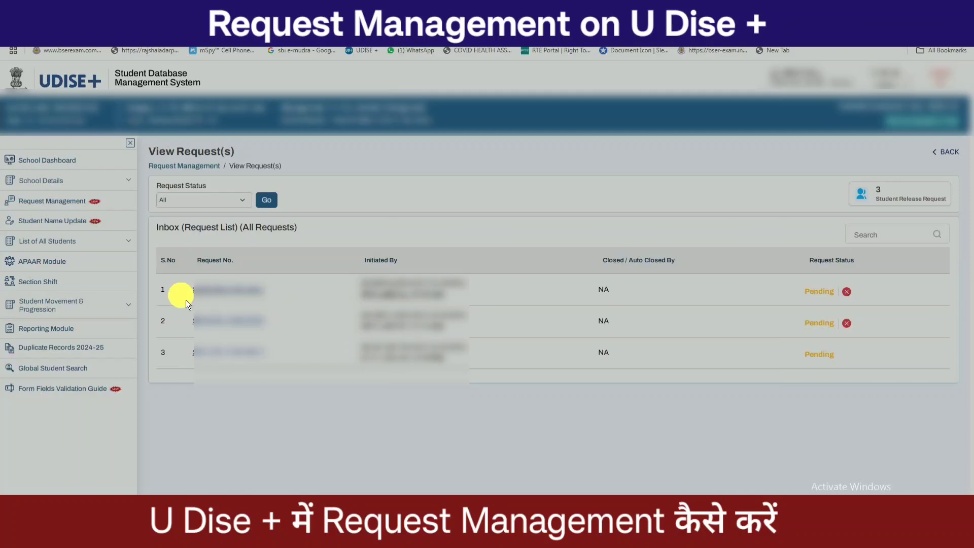
drag(341, 283, 474, 304)
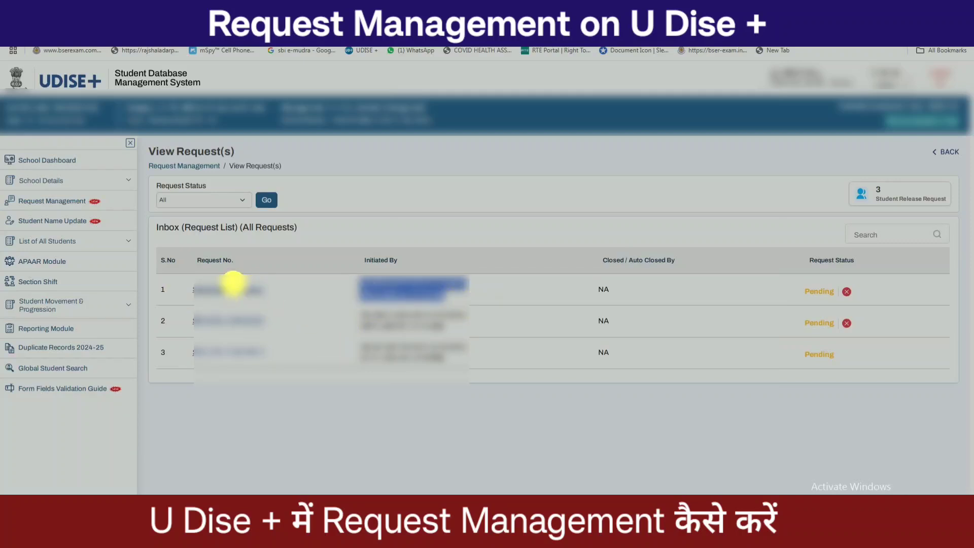
click(235, 289)
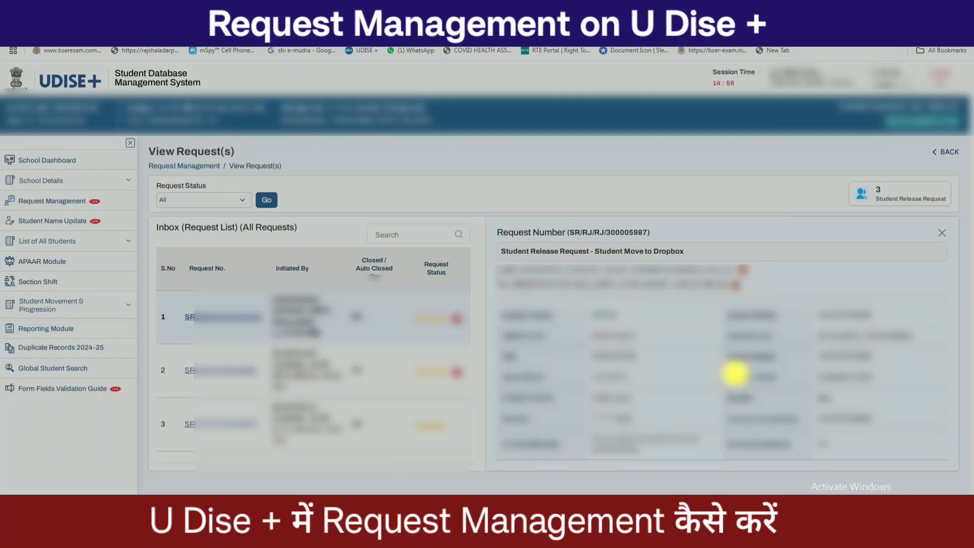
drag(815, 358, 881, 358)
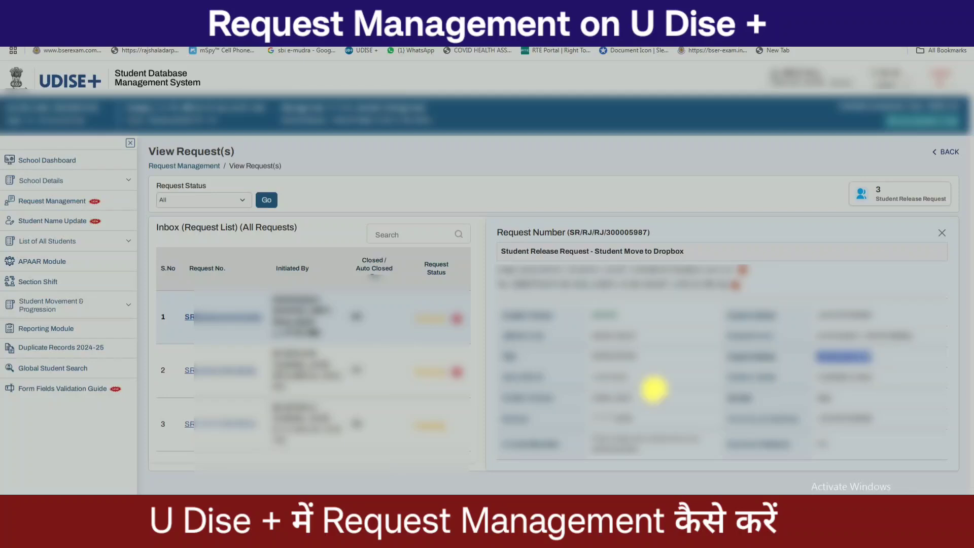
drag(584, 377, 646, 376)
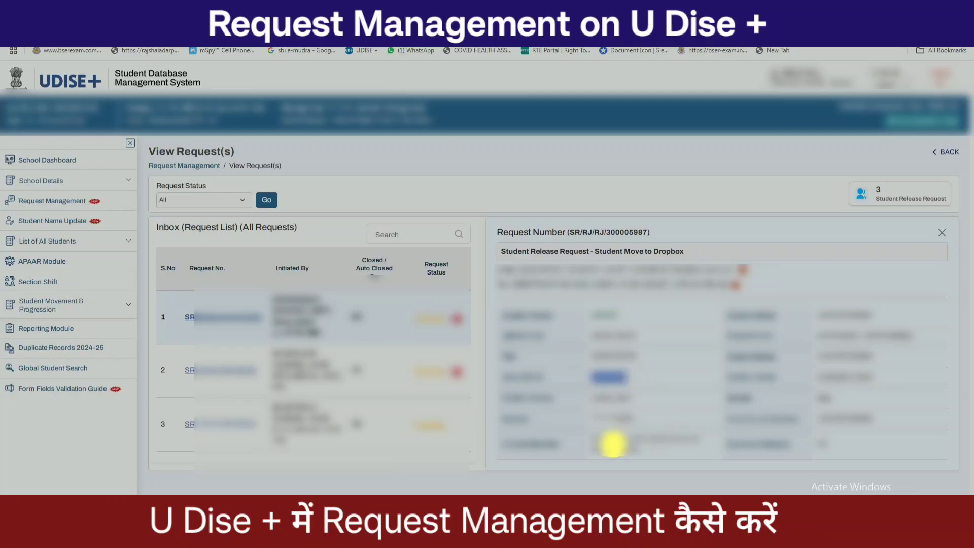
drag(594, 419, 650, 417)
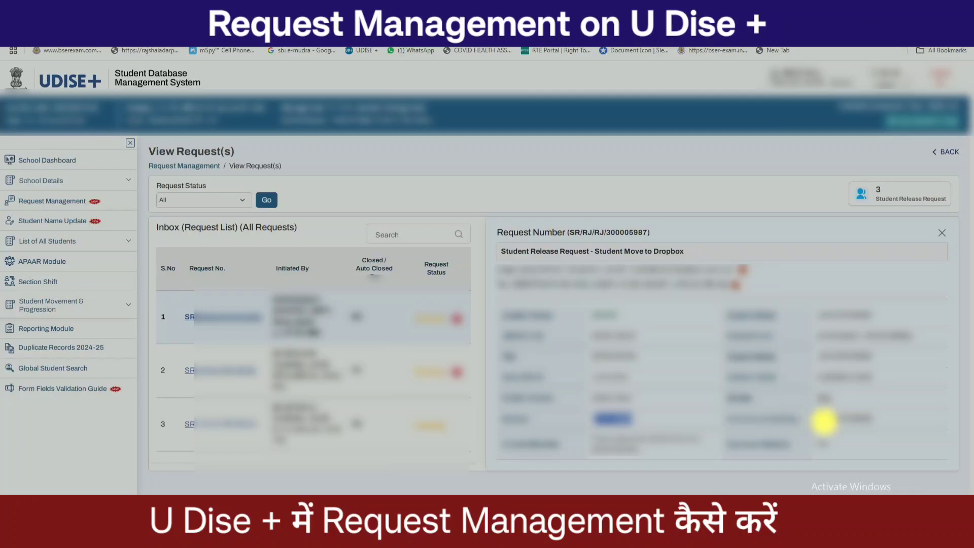
drag(822, 418, 895, 418)
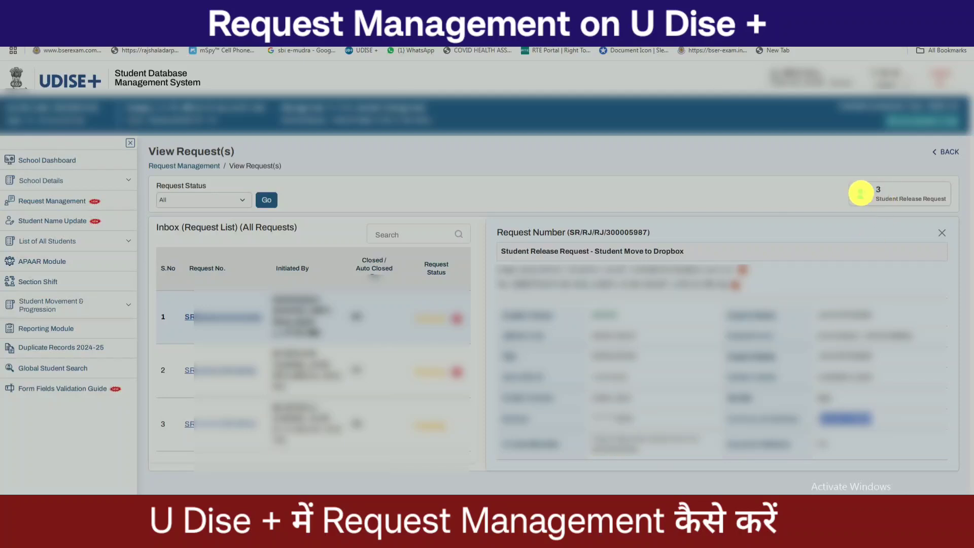
- Clear the highlighted value and open the School Dashboard grade-wise details
click(882, 208)
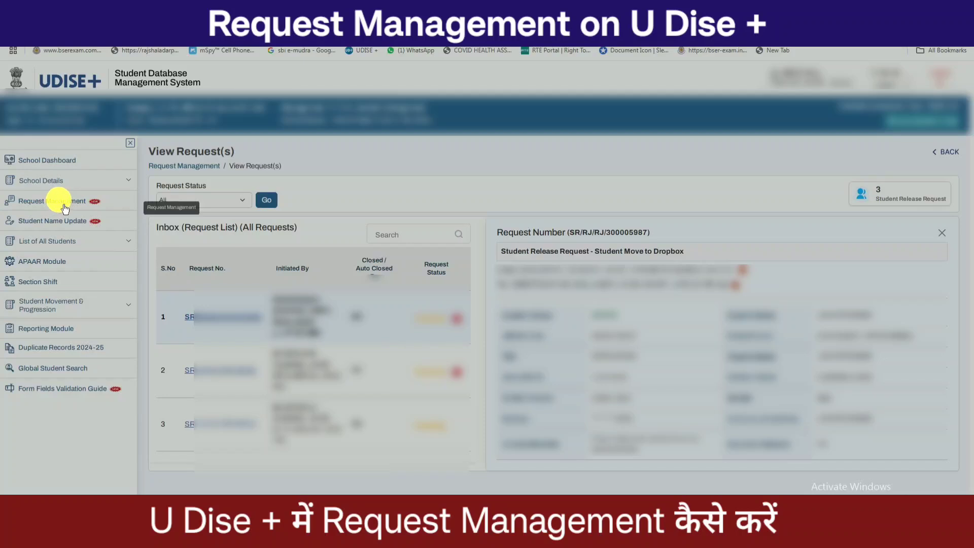
click(71, 168)
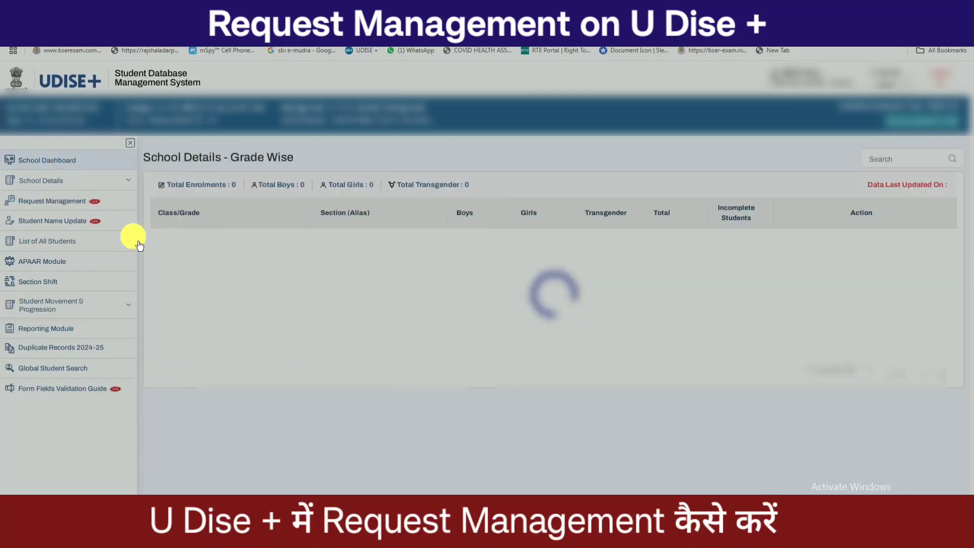